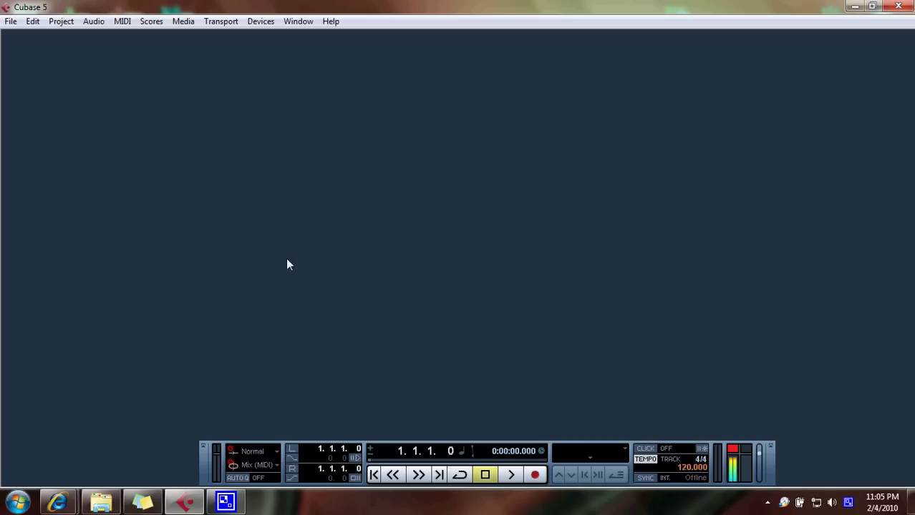
Step: Load the recent project turn.cpr from the File menu's Recent Projects list
click(9, 19)
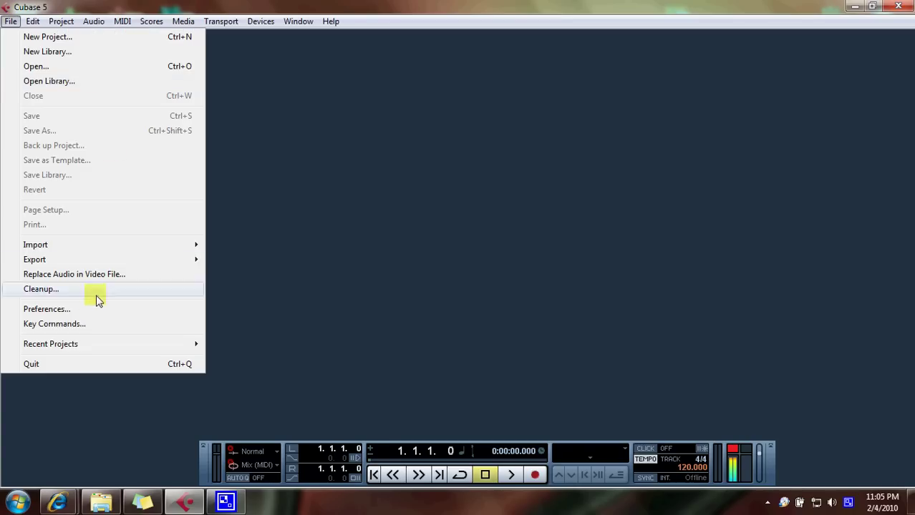
mouse_move(86, 344)
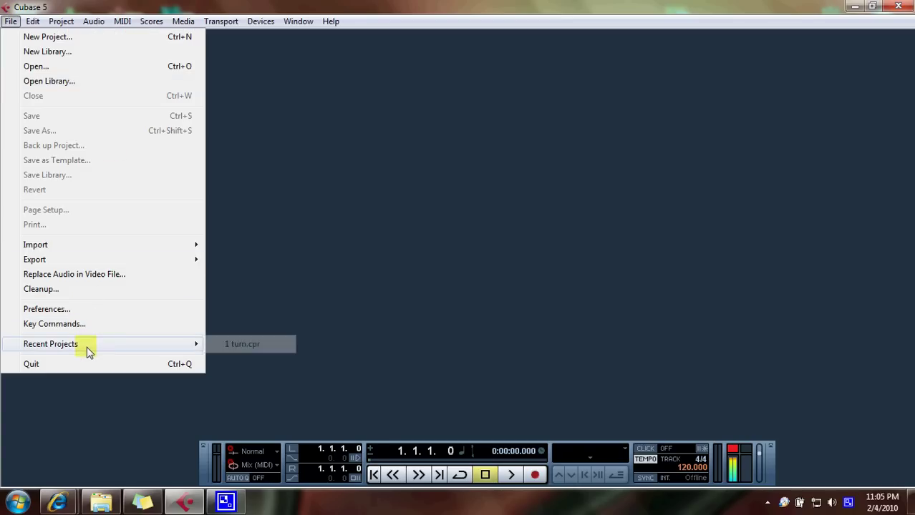
click(261, 343)
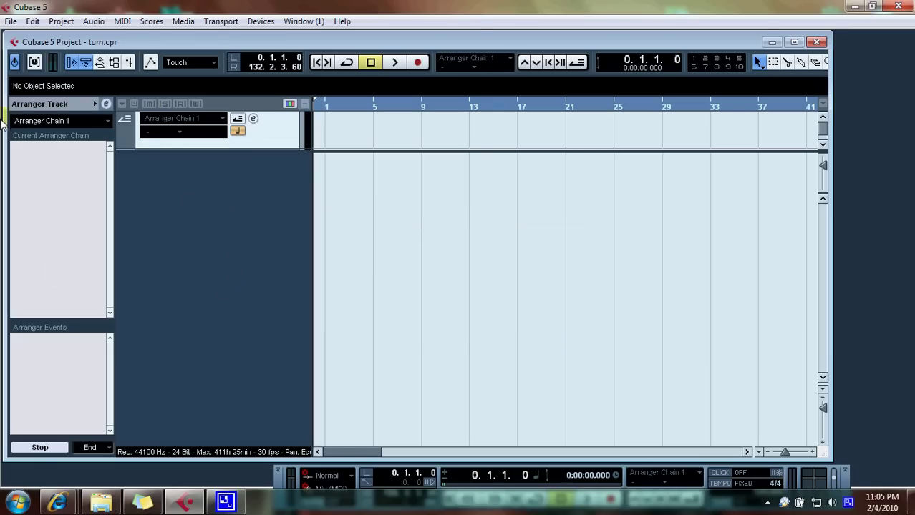
scroll(453, 135, down, 2)
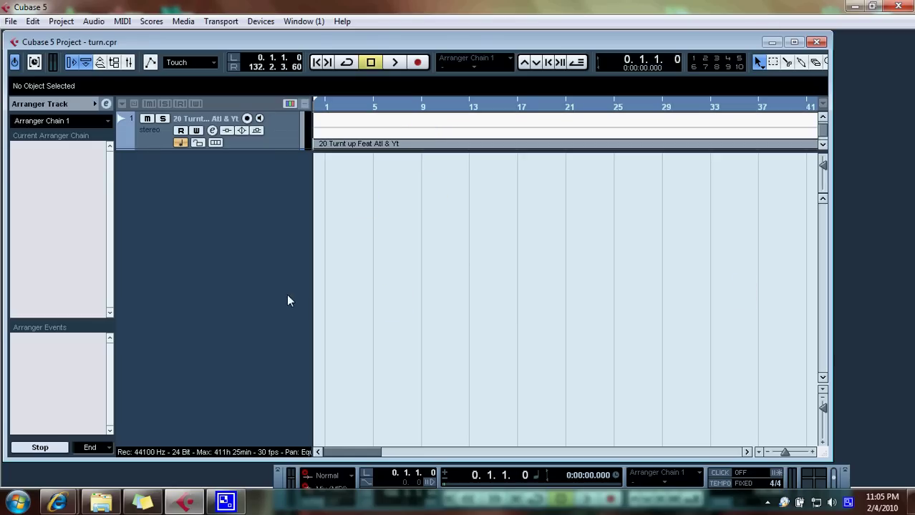
click(275, 23)
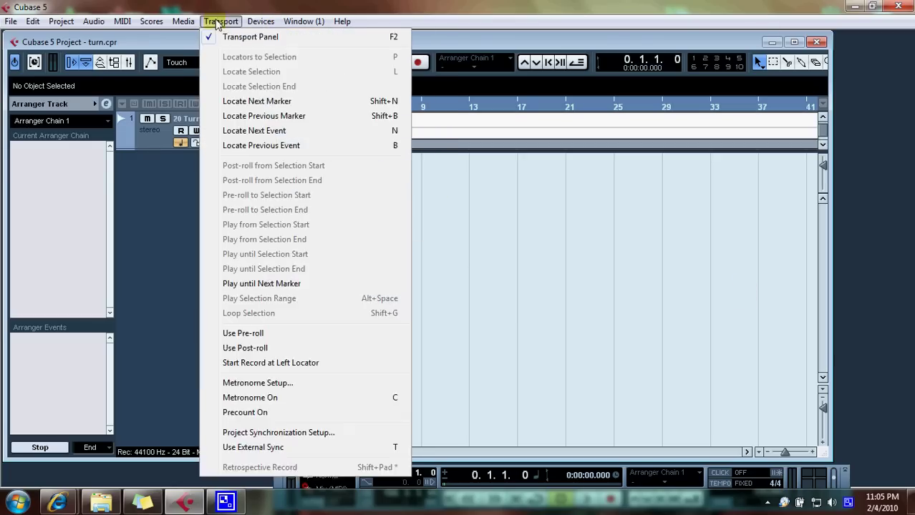
mouse_move(224, 25)
mouse_move(291, 25)
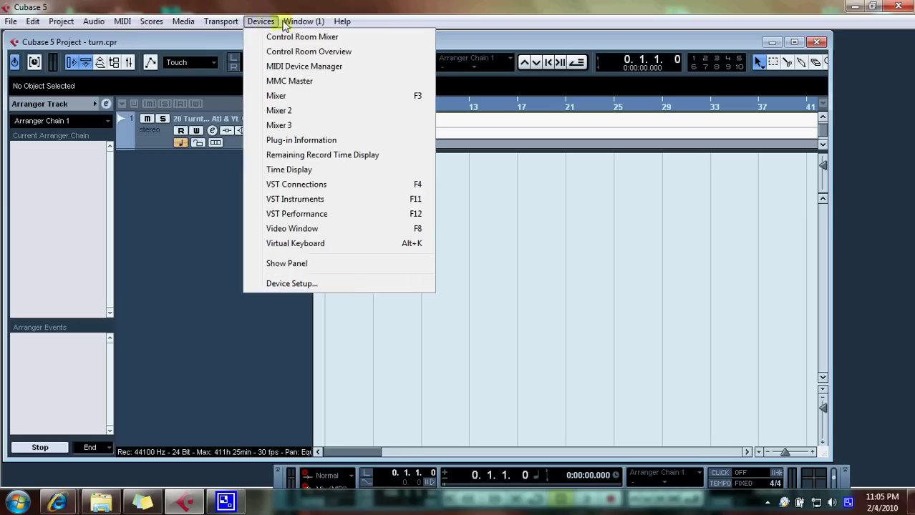
mouse_move(259, 24)
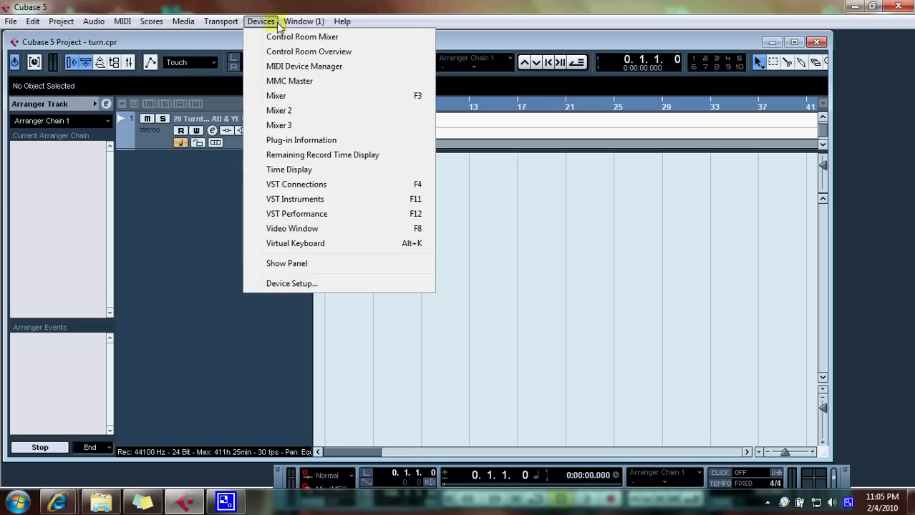
click(298, 186)
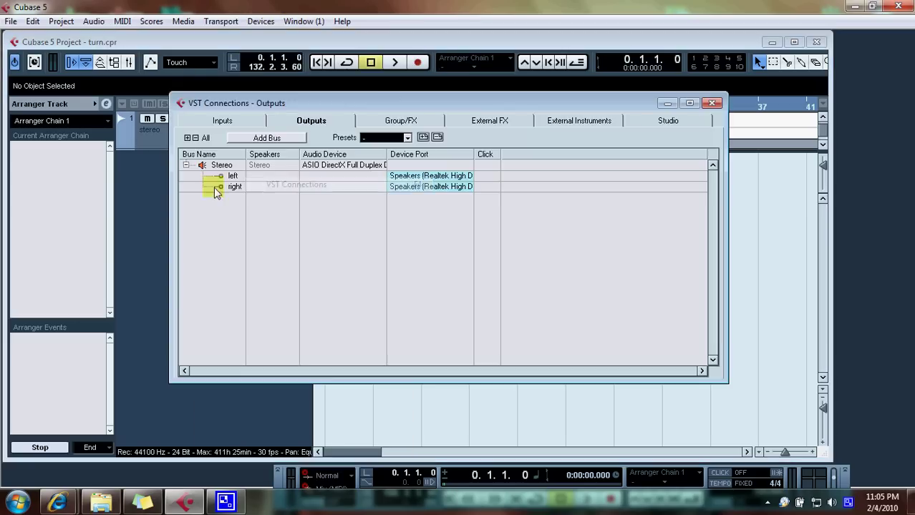
click(712, 102)
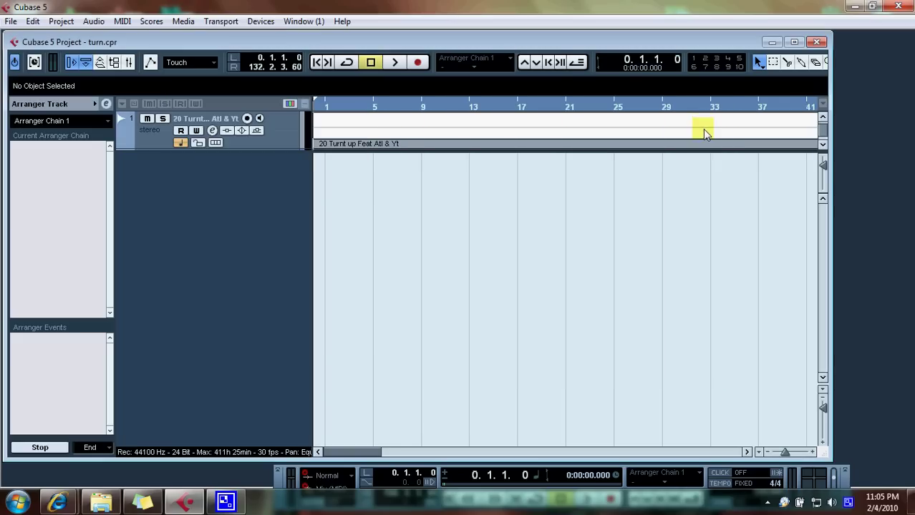
Step: Open VST Connections and keep the Stereo bus's left port on Speakers (Realtek)
key(F4)
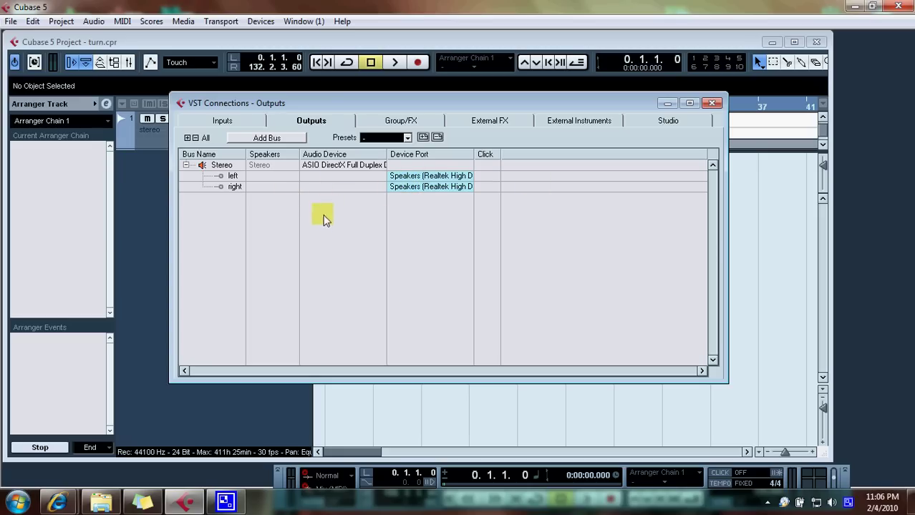
click(441, 177)
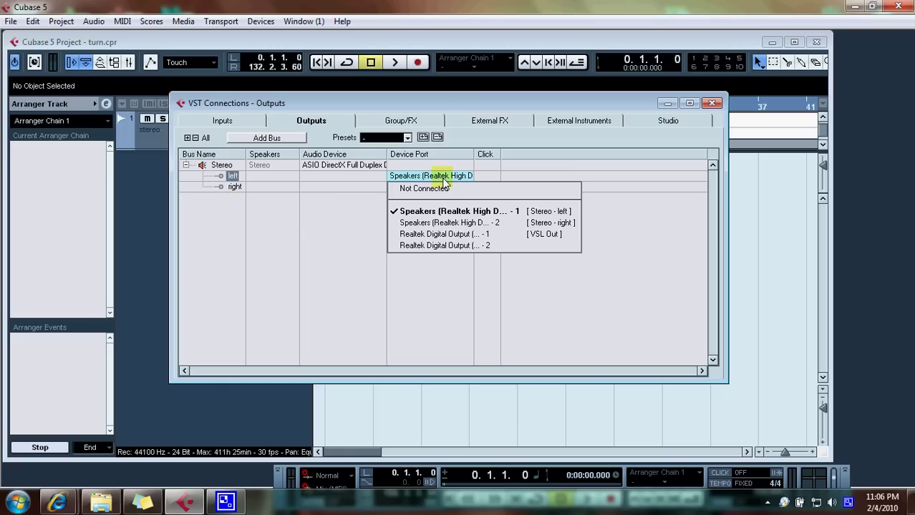
click(427, 212)
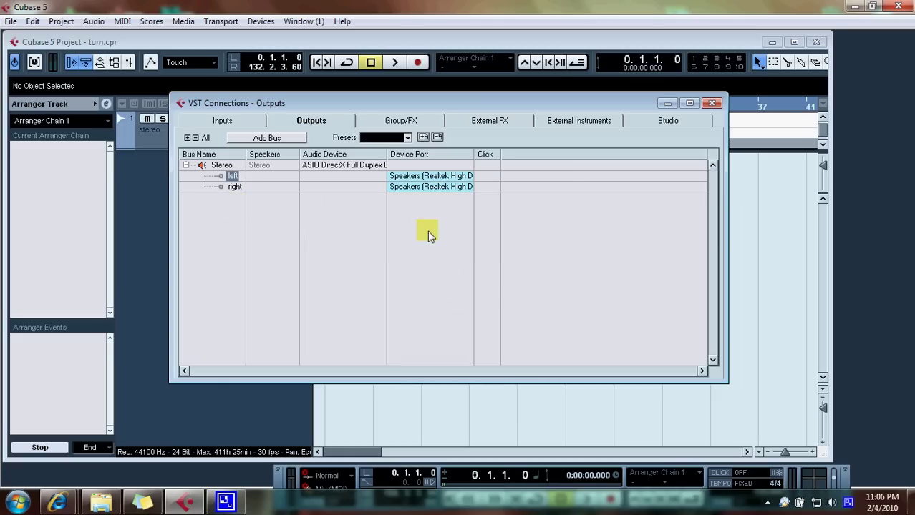
Step: Add a second stereo output bus, Stereo Out, through the bus list's Add Bus > Stereo option
click(267, 137)
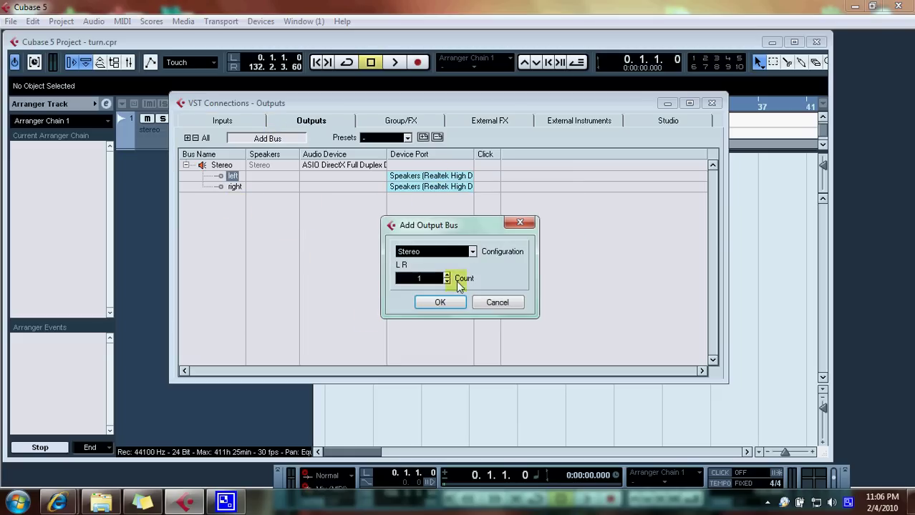
click(519, 225)
right_click(322, 222)
mouse_move(413, 249)
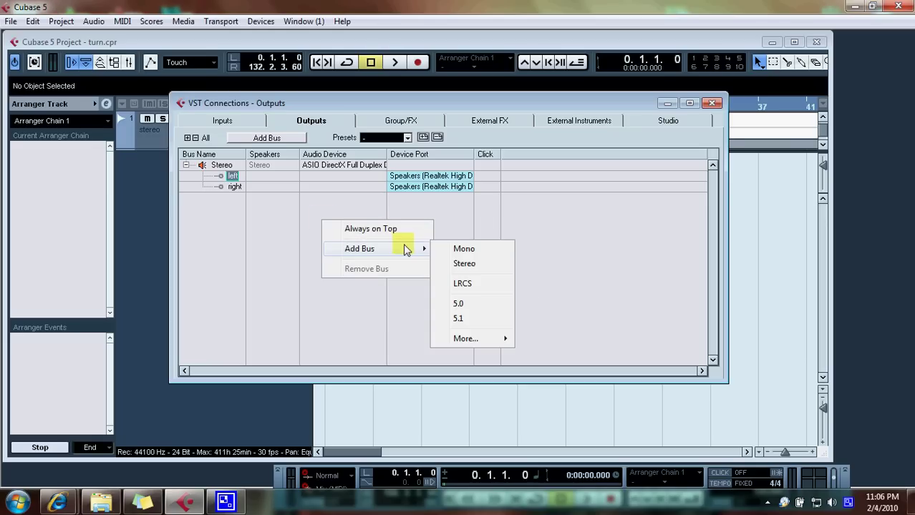
click(257, 246)
right_click(305, 225)
click(316, 212)
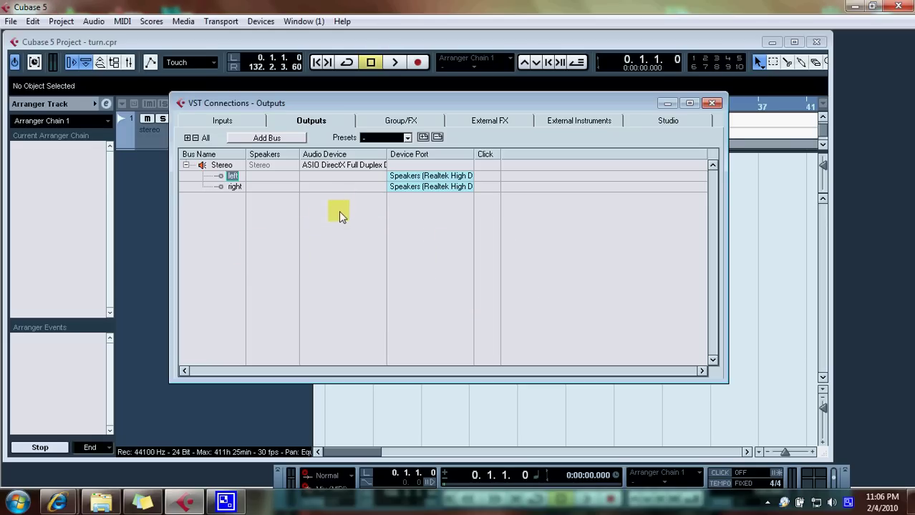
right_click(316, 210)
mouse_move(384, 238)
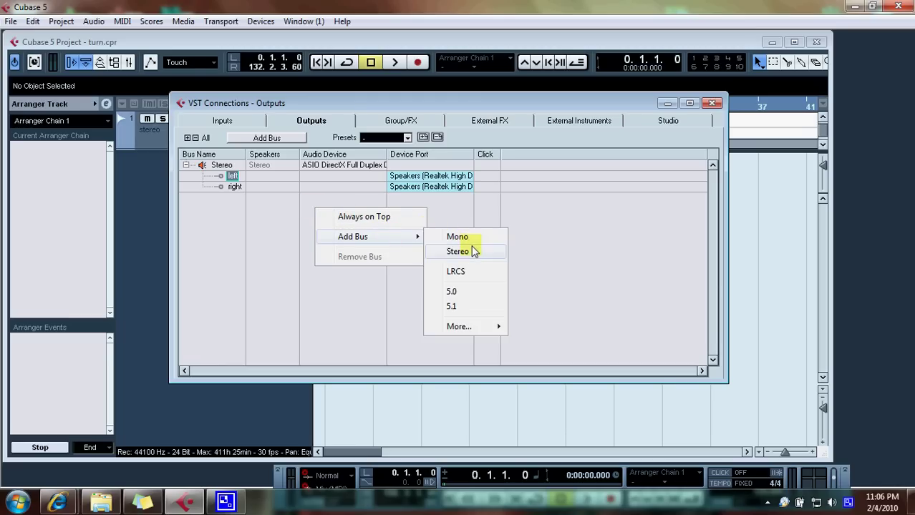
click(467, 252)
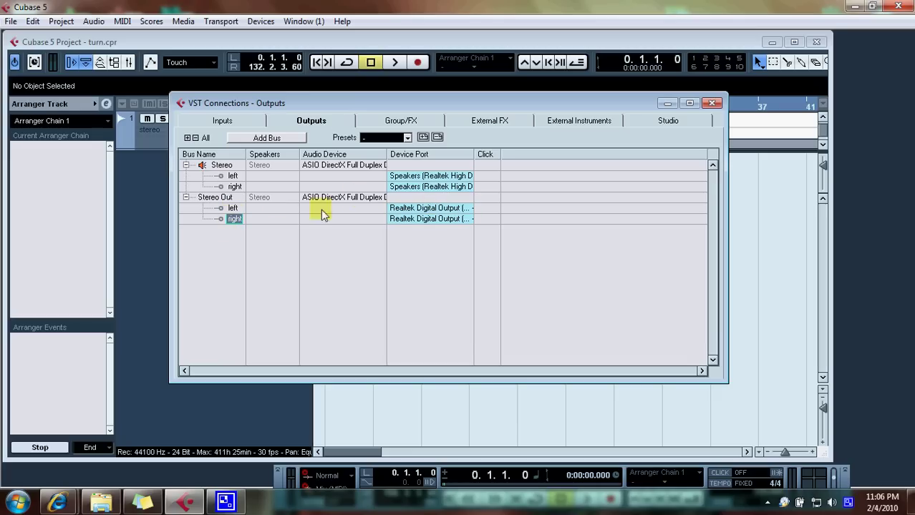
Step: Review and disconnect the port assignment for Stereo Out's left channel
click(428, 209)
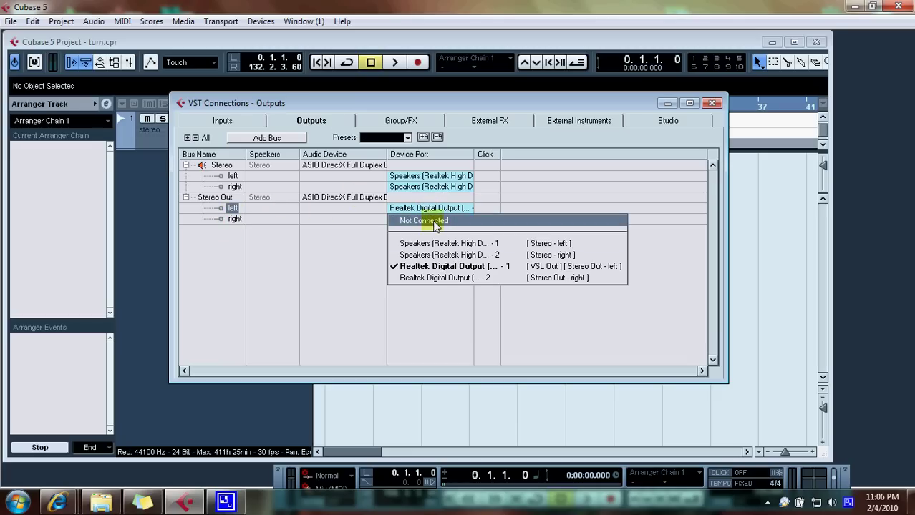
click(435, 221)
click(408, 207)
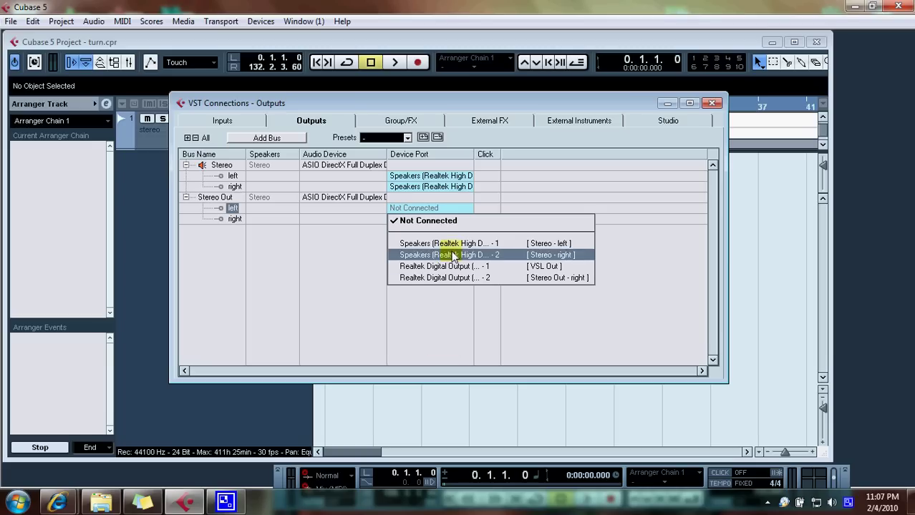
click(342, 247)
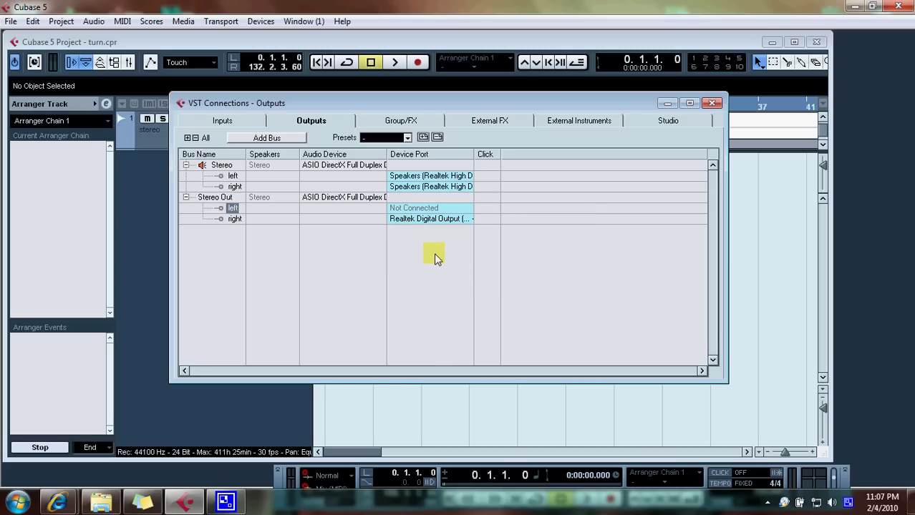
click(405, 213)
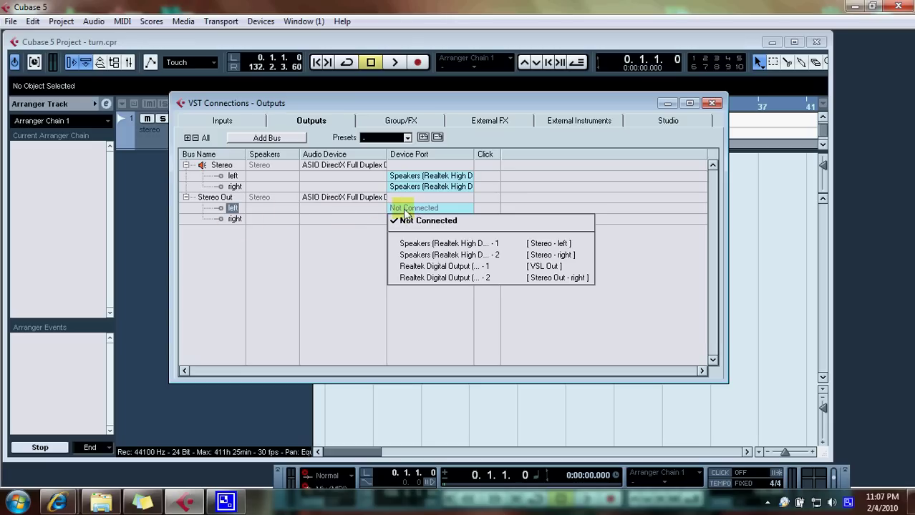
click(235, 230)
Step: Remove the Stereo Out bus from the output list with Remove Bus
right_click(229, 236)
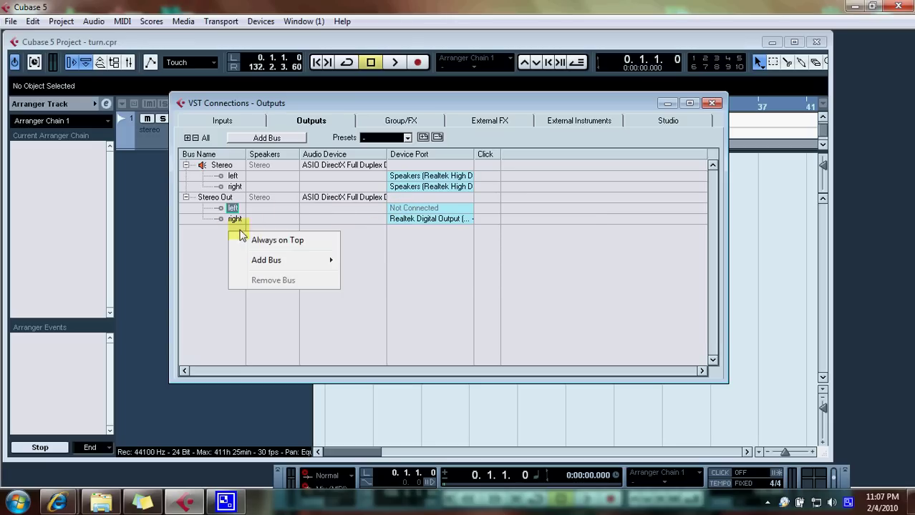
right_click(197, 218)
click(202, 197)
right_click(202, 198)
click(236, 266)
click(229, 243)
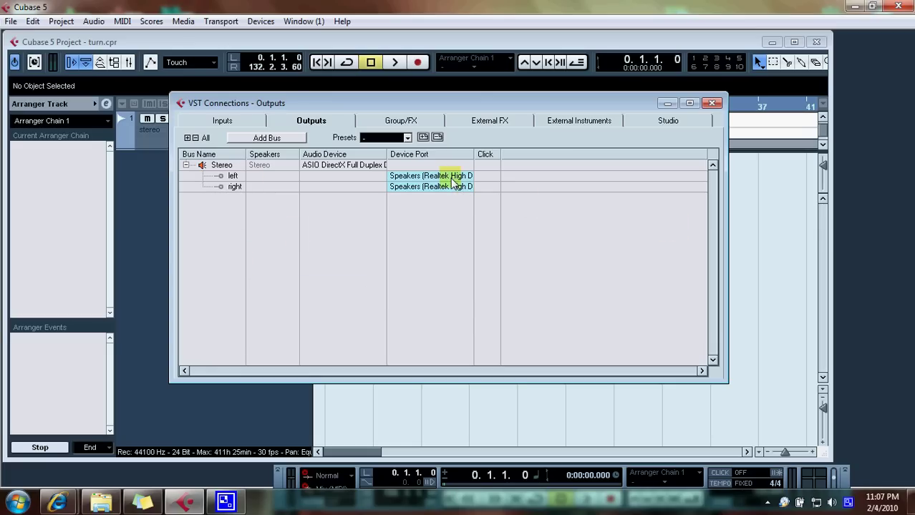
Step: Open and close the output bus Presets list without selecting a preset
click(408, 138)
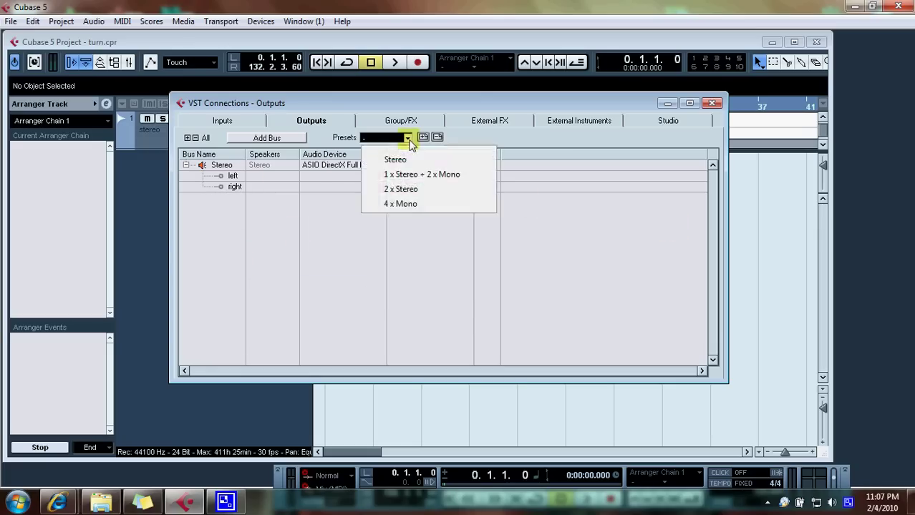
click(408, 137)
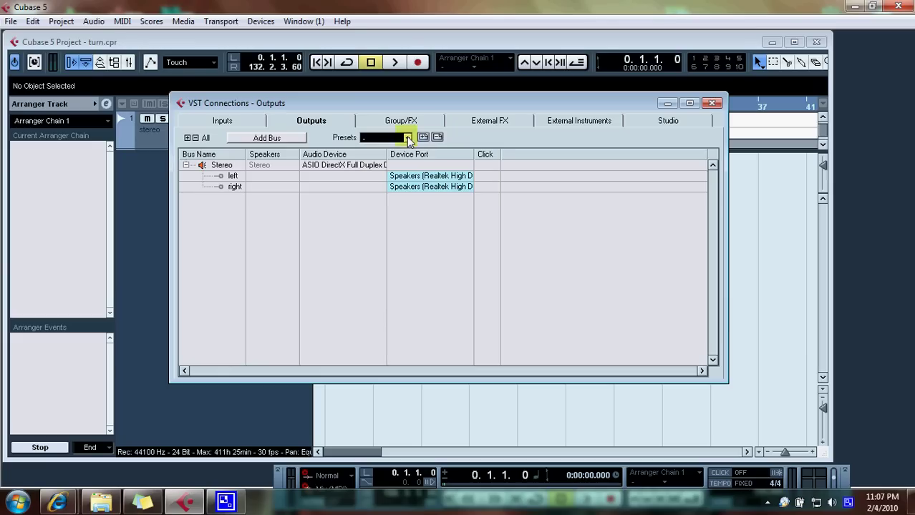
click(406, 139)
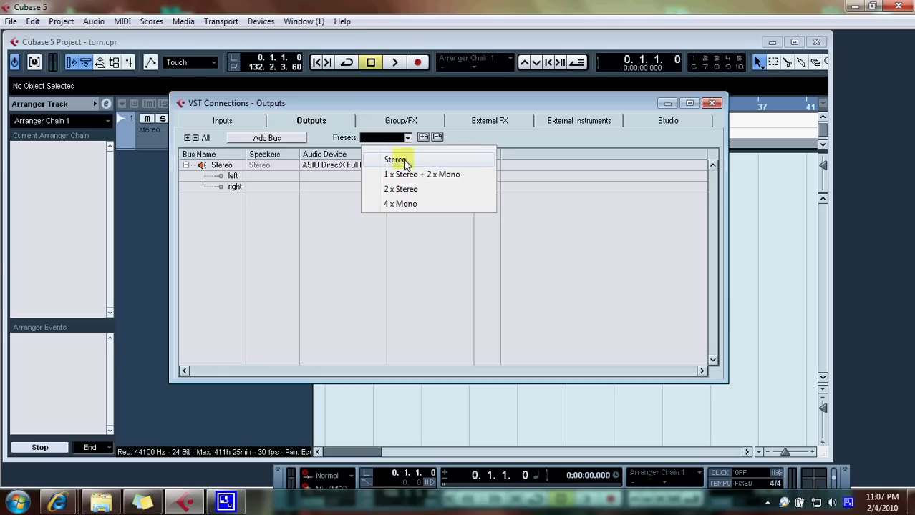
click(408, 138)
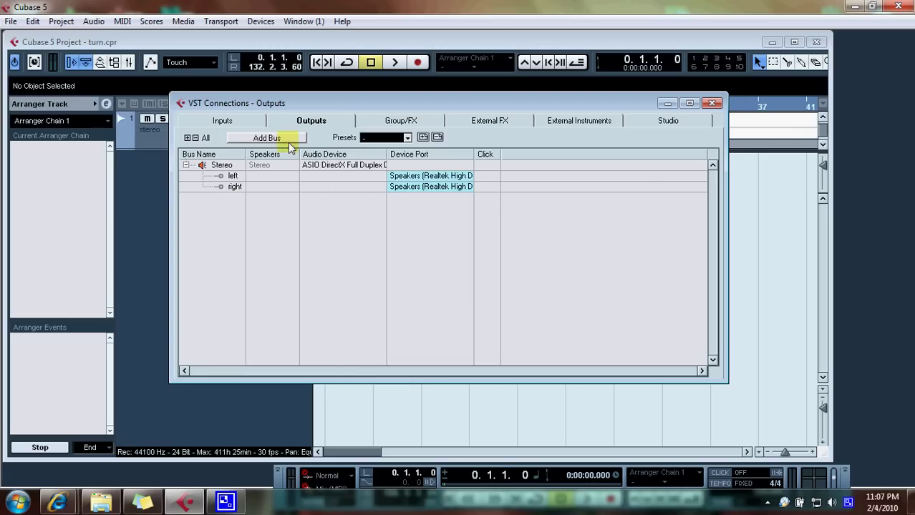
Step: Close the VST Connections window and select the 20 Turnt up Feat Atl & Yt event
click(713, 103)
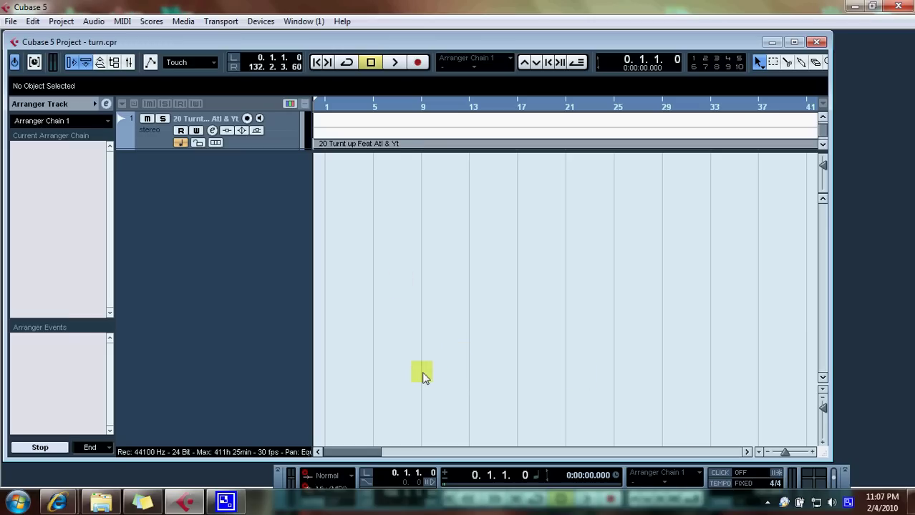
key(F4)
key(F4)
click(428, 143)
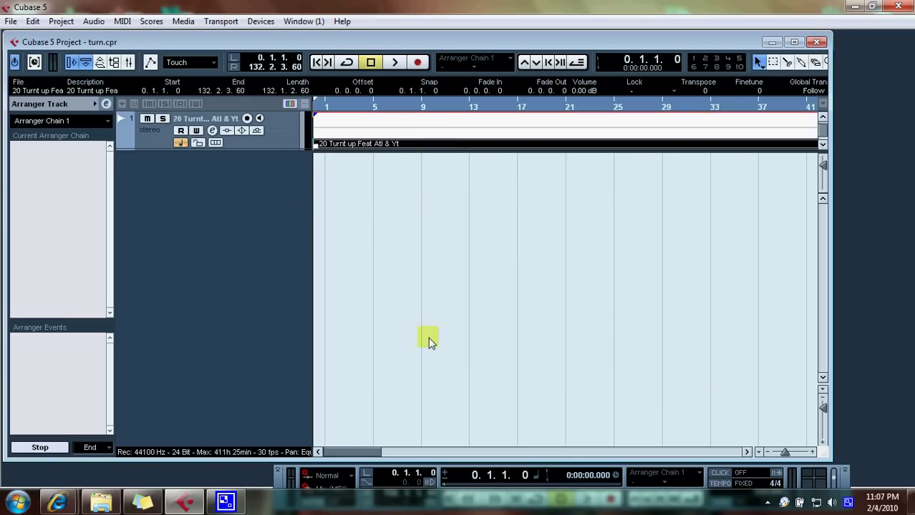
Step: Create a new track named turn in the empty track list area
double_click(384, 158)
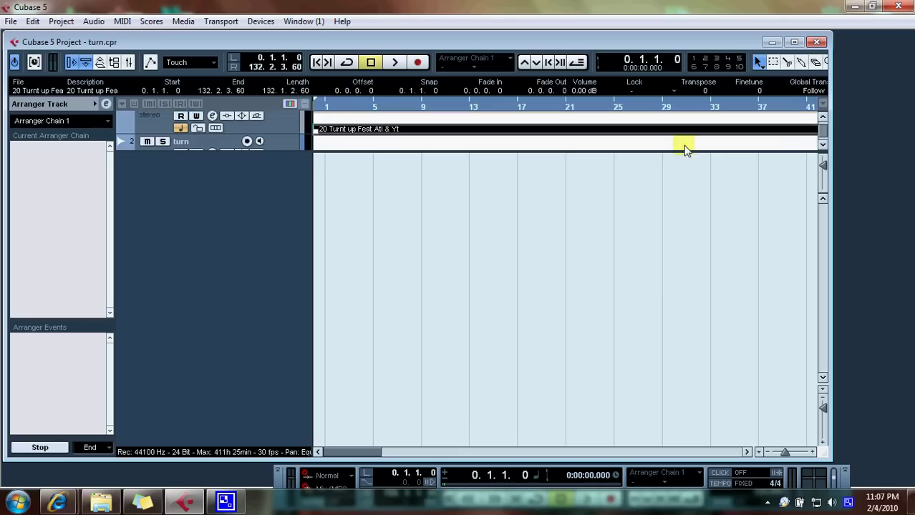
scroll(384, 140, up, 1)
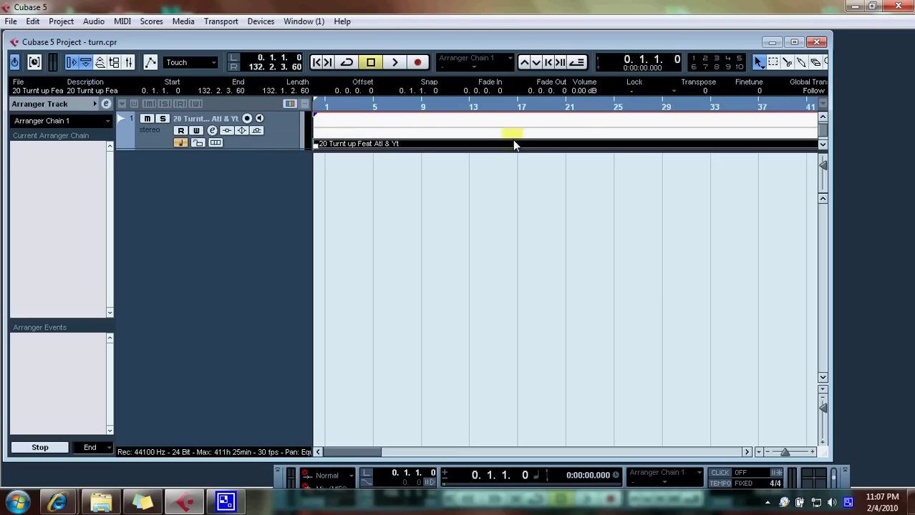
scroll(401, 145, down, 2)
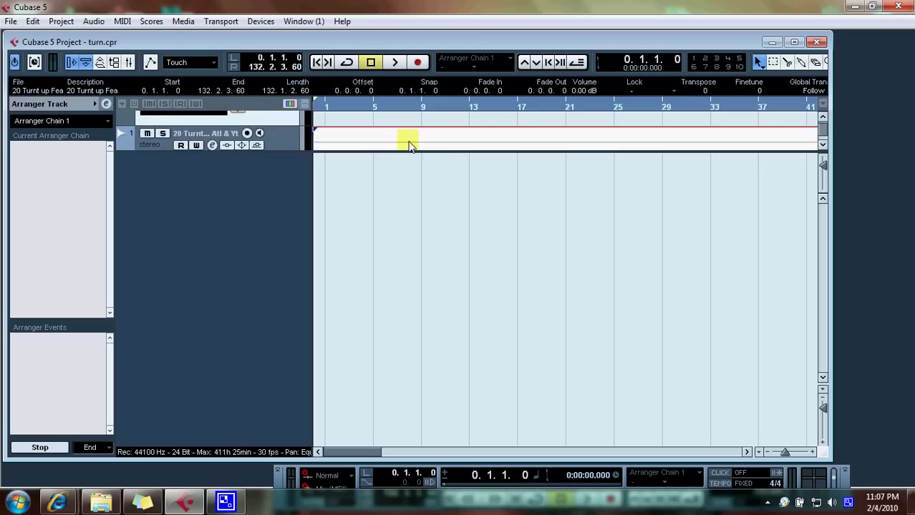
scroll(410, 146, up, 1)
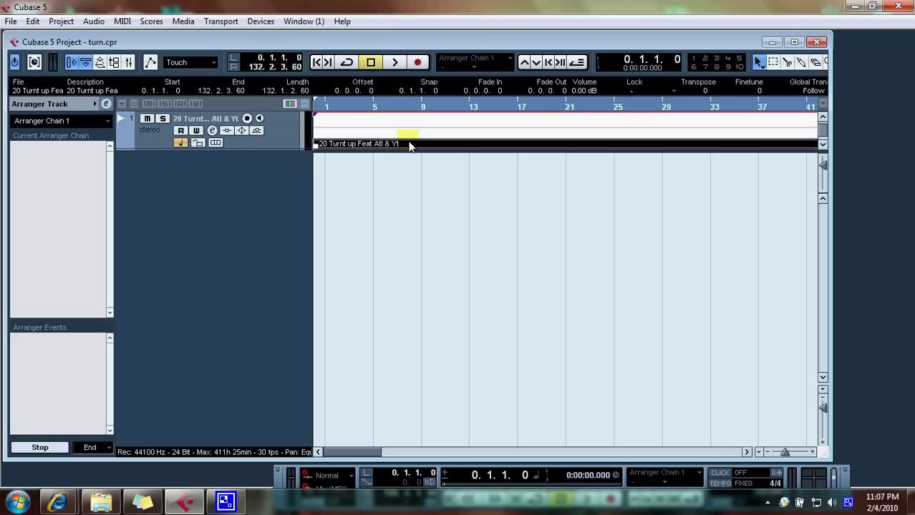
scroll(410, 146, down, 1)
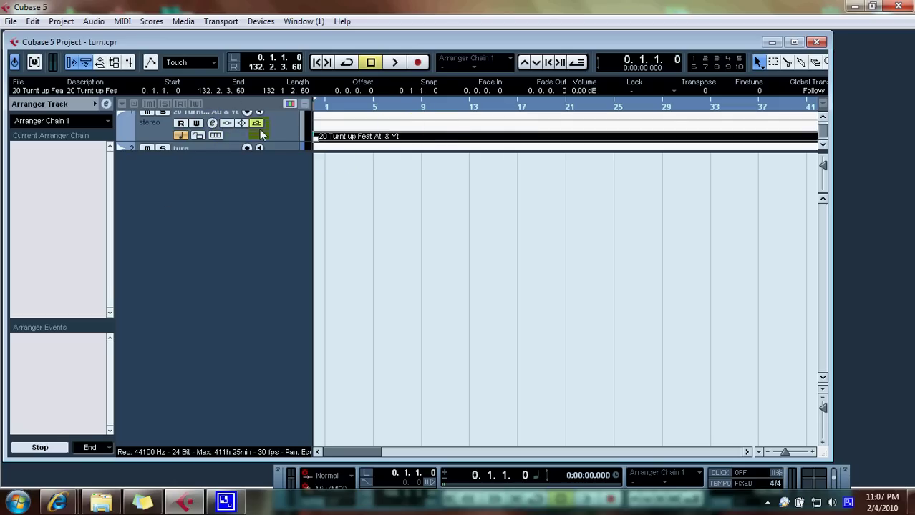
Step: Turn off the track's Enable Record button in the inspector and leave its output routing on Stereo
click(212, 124)
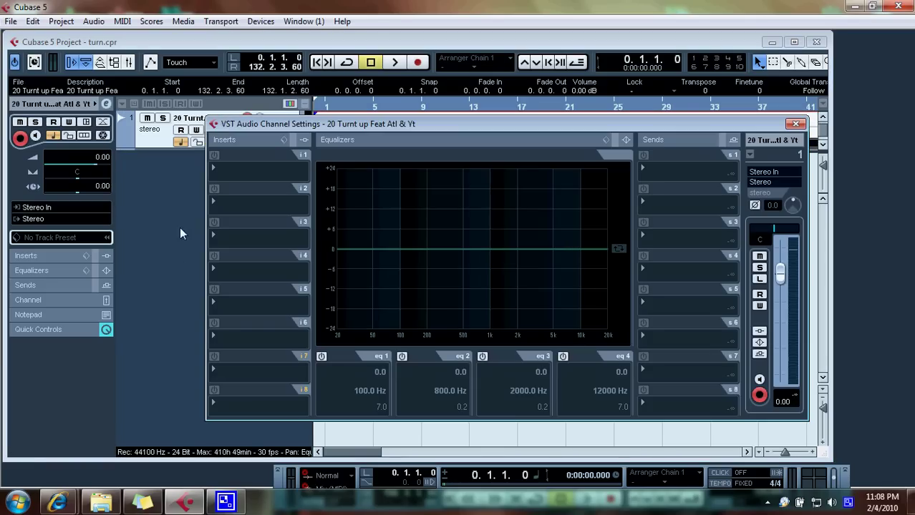
click(797, 124)
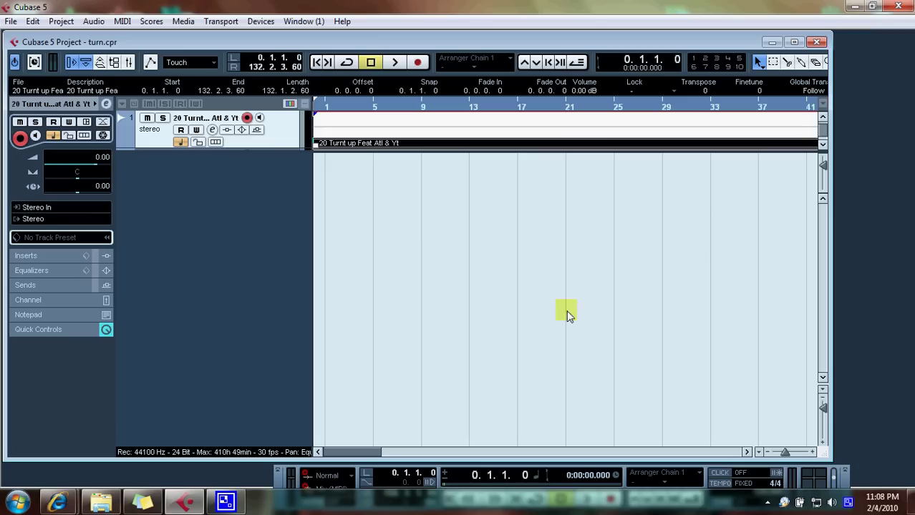
click(20, 140)
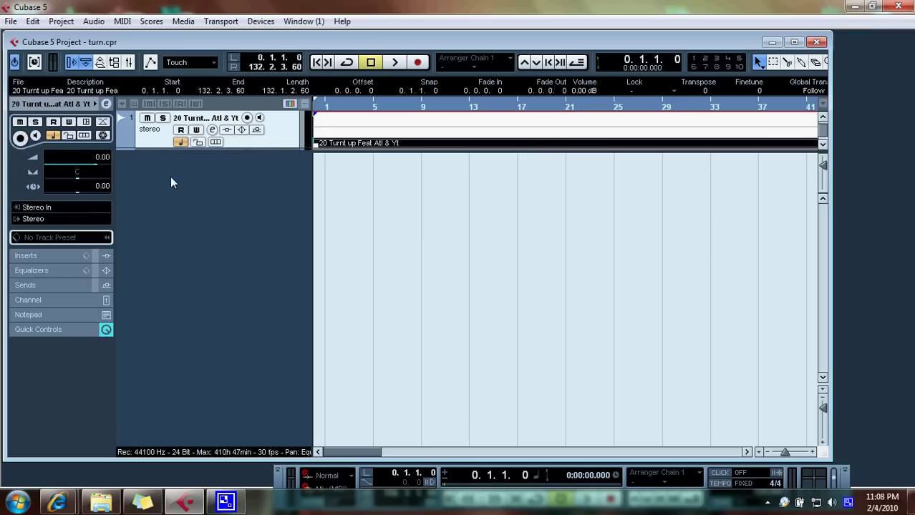
click(35, 220)
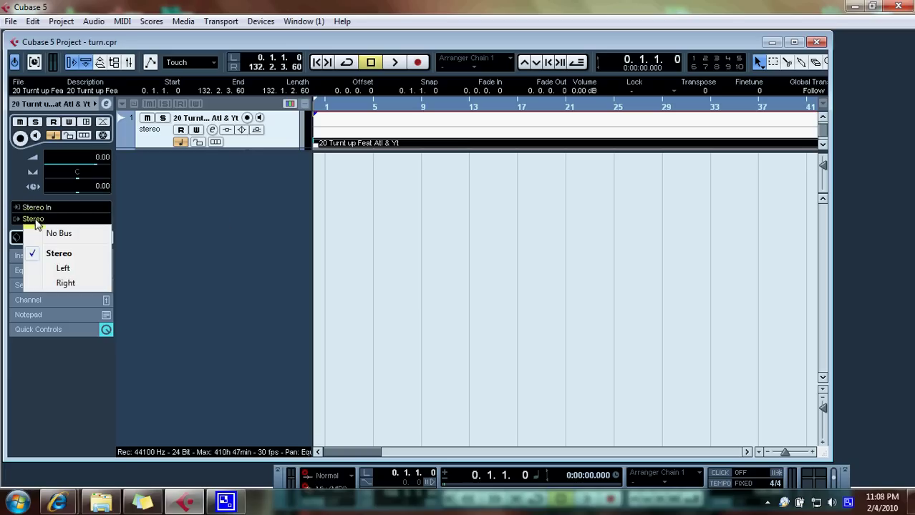
click(64, 254)
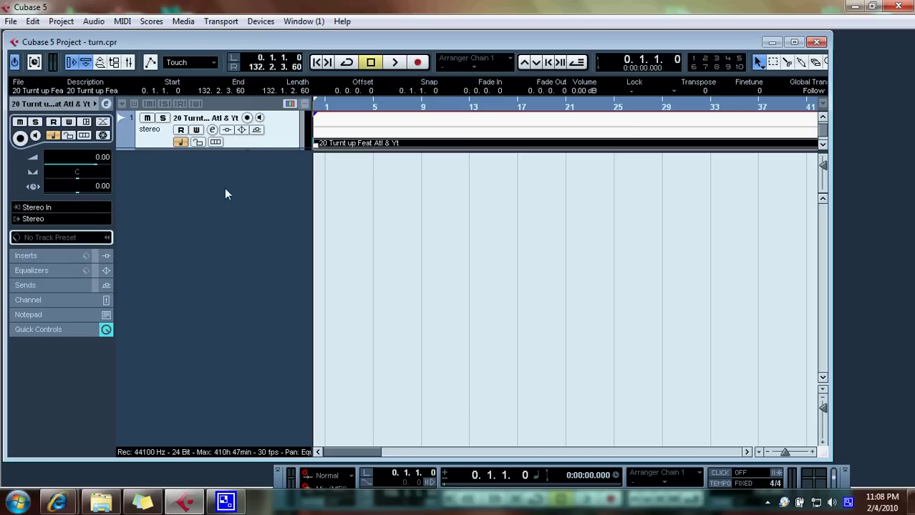
Step: Move the playhead to bar 2, play the song, then stop it
click(336, 100)
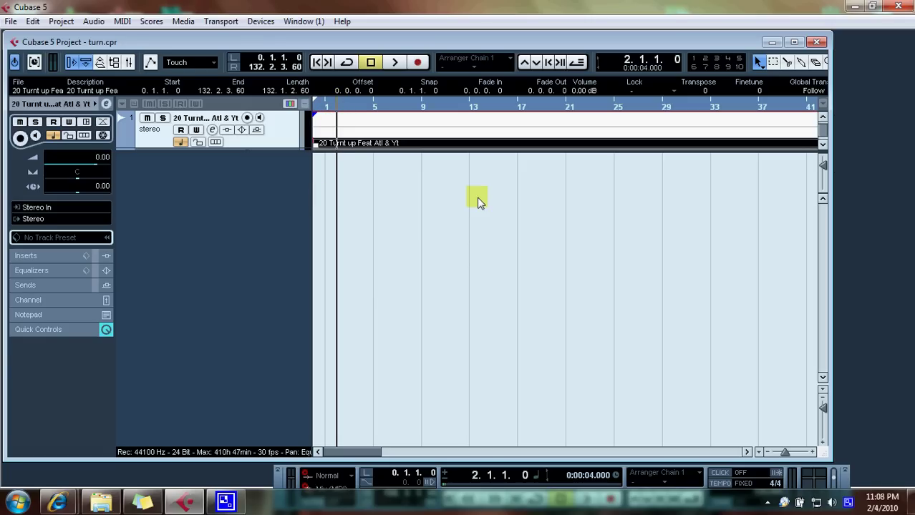
key(space)
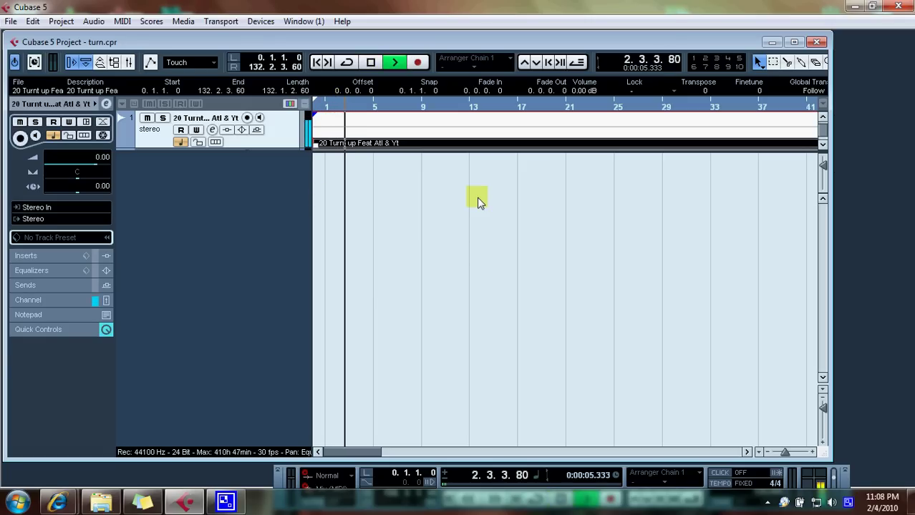
key(space)
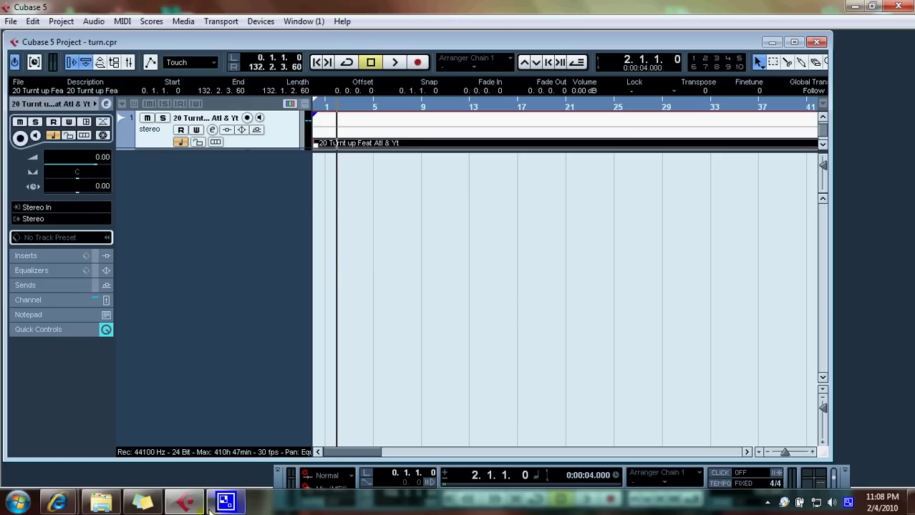
mouse_move(200, 509)
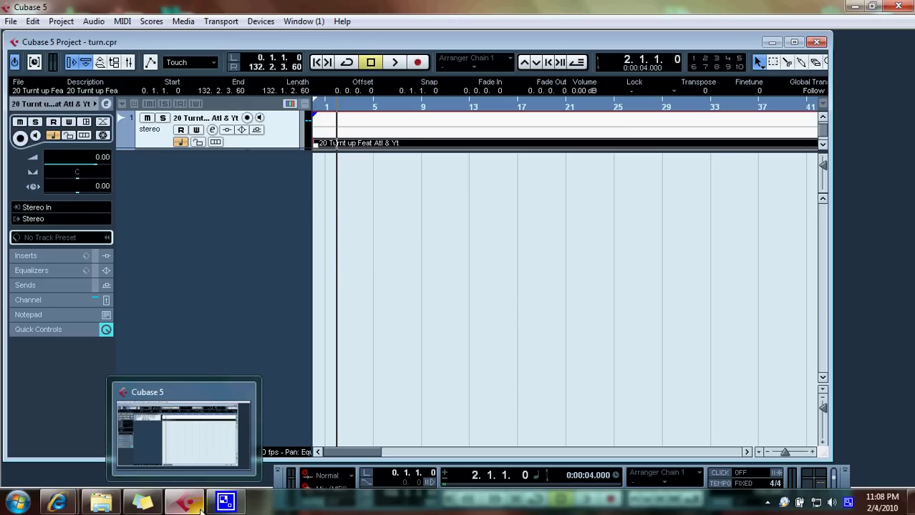